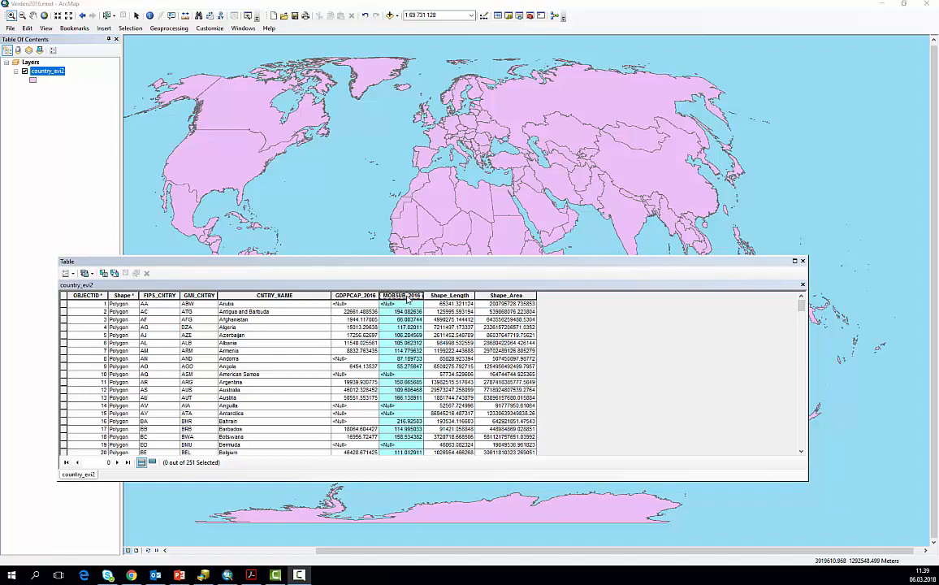
# View the statistics of the MOBSUB_2016 field in the country_evi2 attribute table, and close the statistics and the table.
pyautogui.rightClick(408, 296)
pyautogui.click(434, 346)
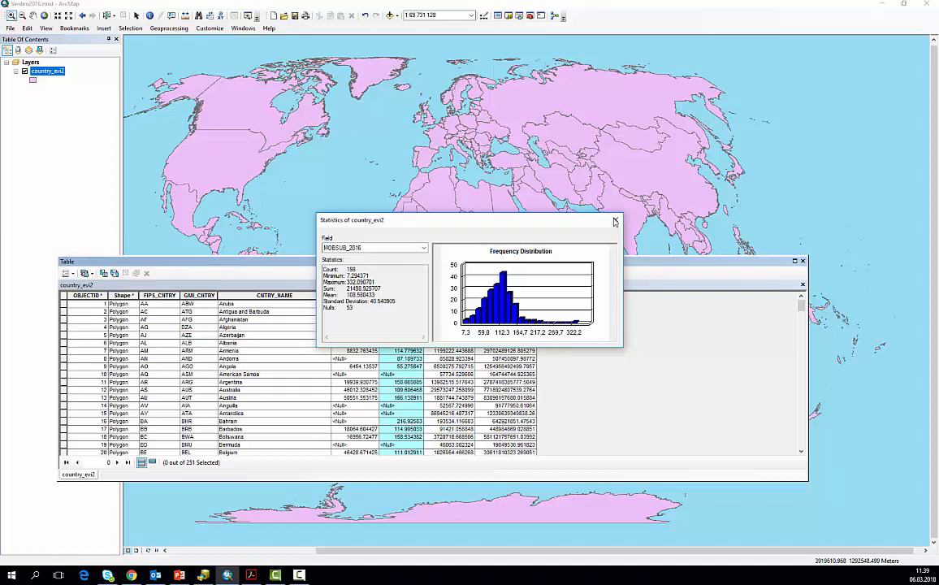
pyautogui.click(615, 221)
pyautogui.click(802, 261)
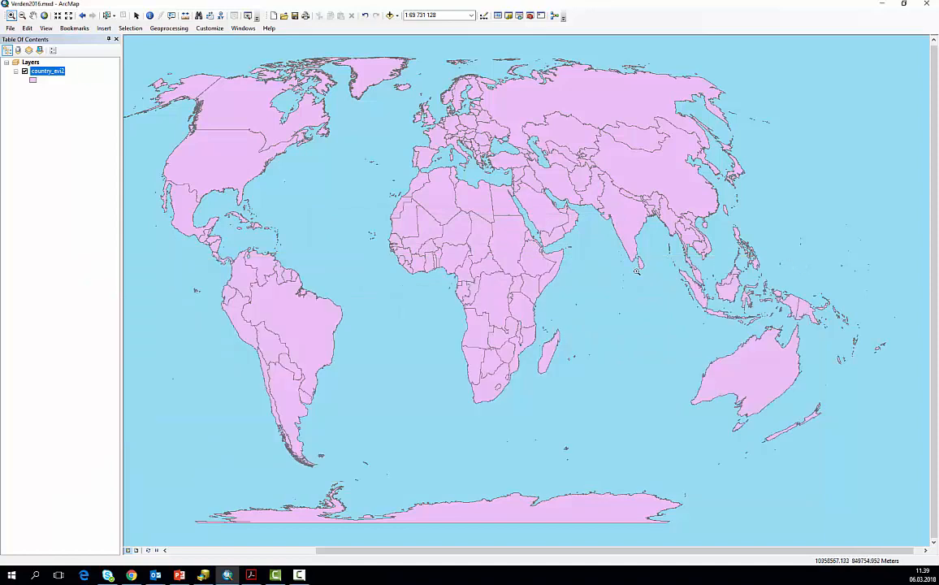
# Set the country_evi2 layer's symbology to graduated colors based on the MOBSUB_2016 field.
pyautogui.doubleClick(50, 72)
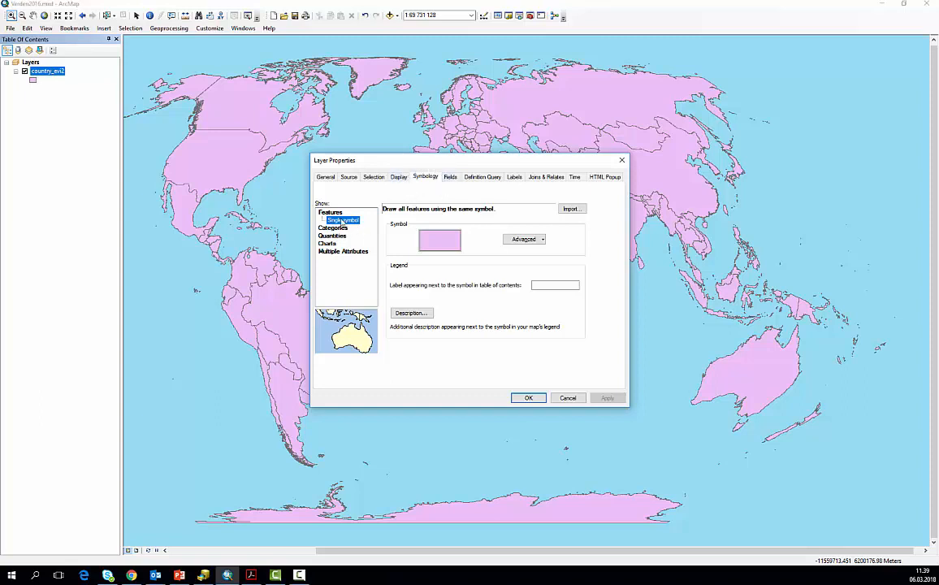
pyautogui.click(332, 236)
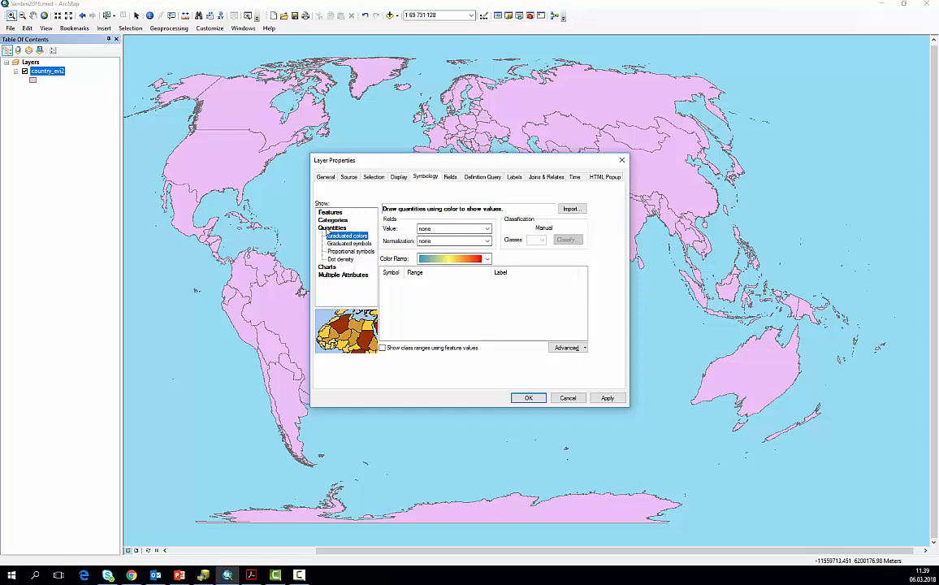
pyautogui.click(488, 230)
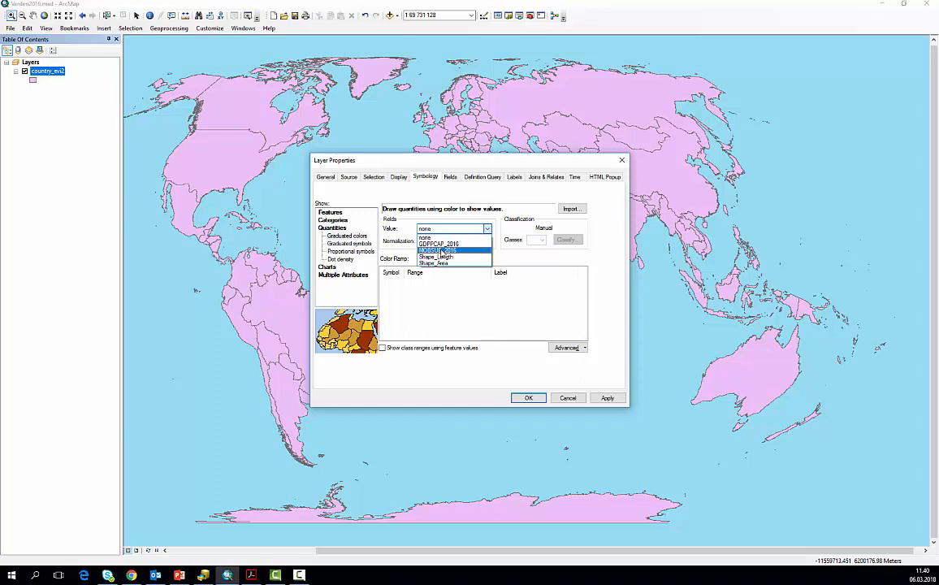
pyautogui.click(440, 251)
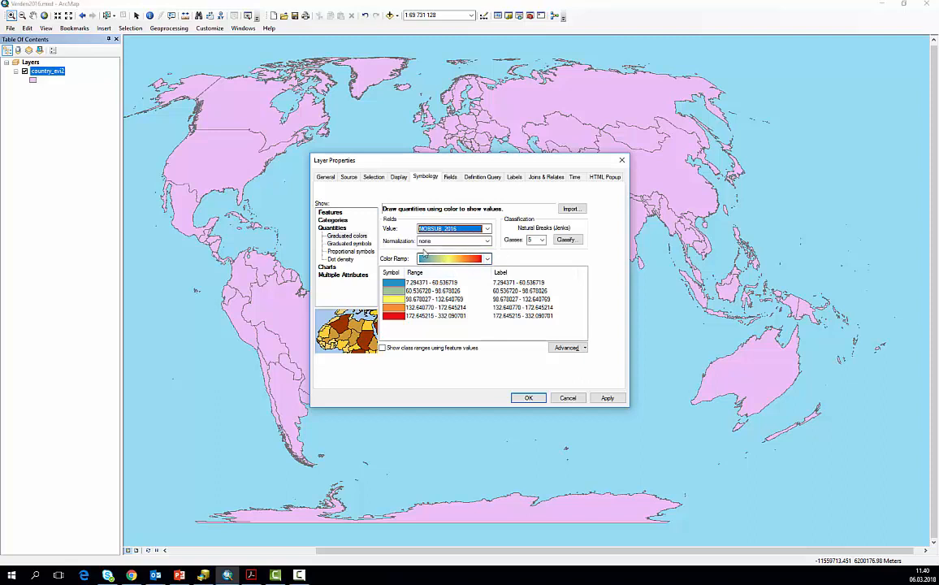
# Try a light-to-dark blue color ramp and replace it with the blue-to-yellow-to-red ramp.
pyautogui.click(488, 259)
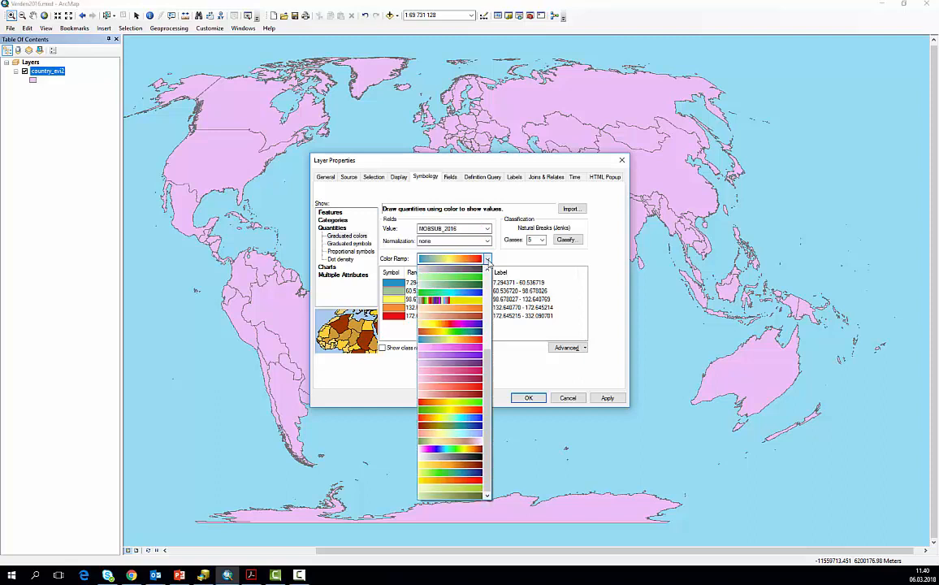
pyautogui.moveTo(490, 355); pyautogui.dragTo(494, 289)
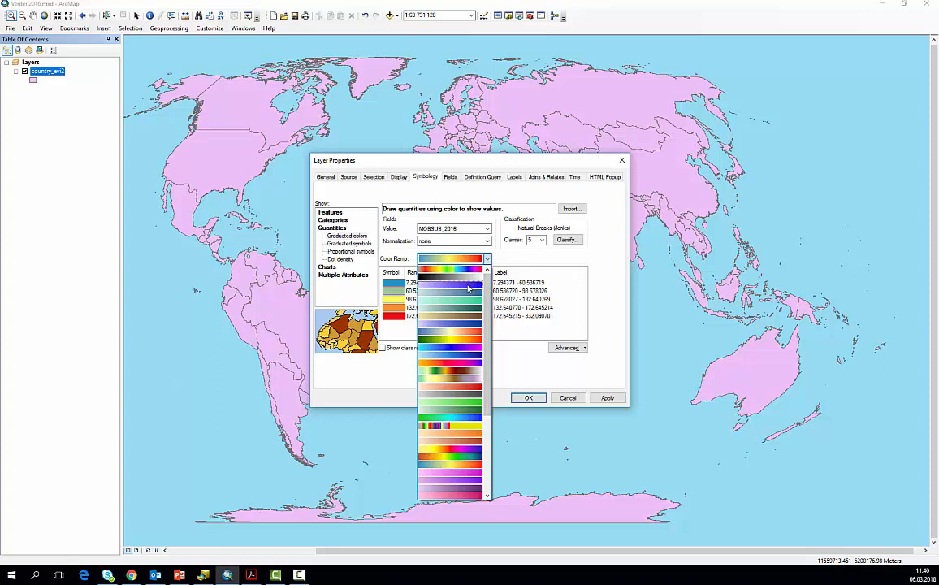
pyautogui.click(468, 286)
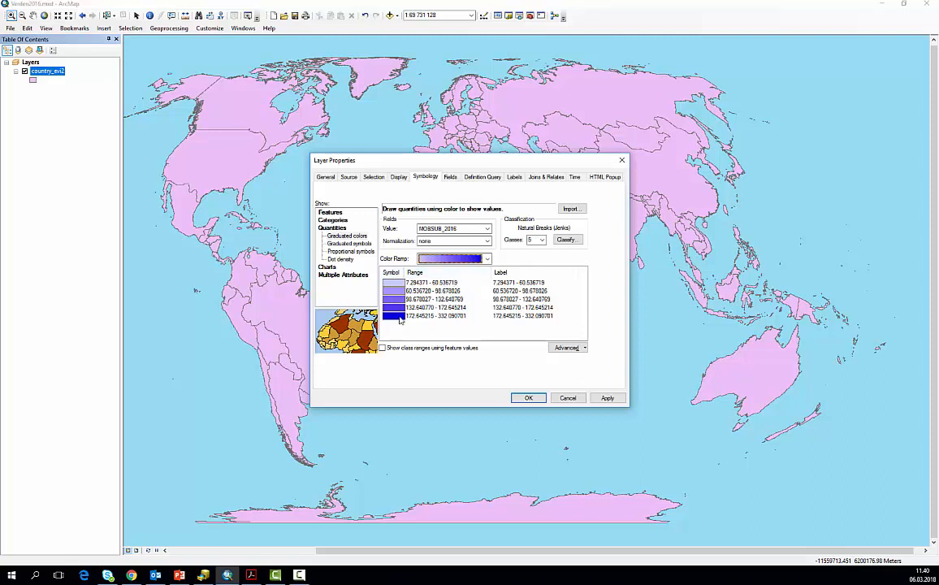
pyautogui.click(487, 258)
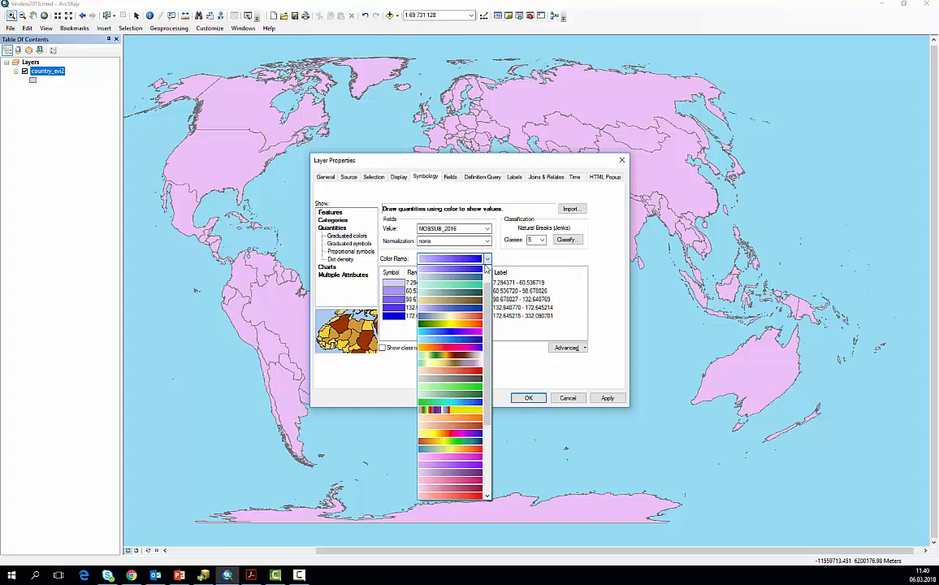
pyautogui.click(472, 318)
# Set the number of classes to 10 and review the class ranges down to the highest one.
pyautogui.click(539, 240)
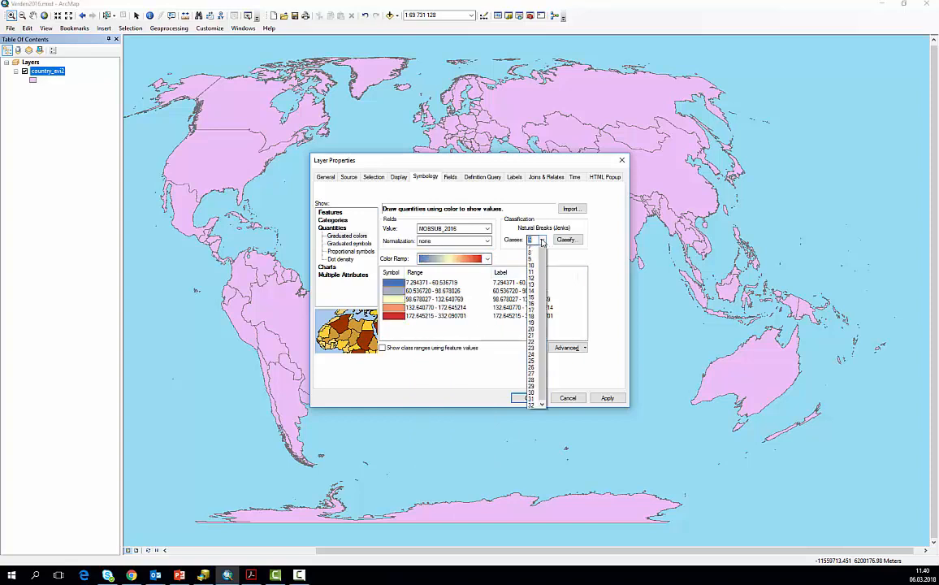
pyautogui.click(532, 292)
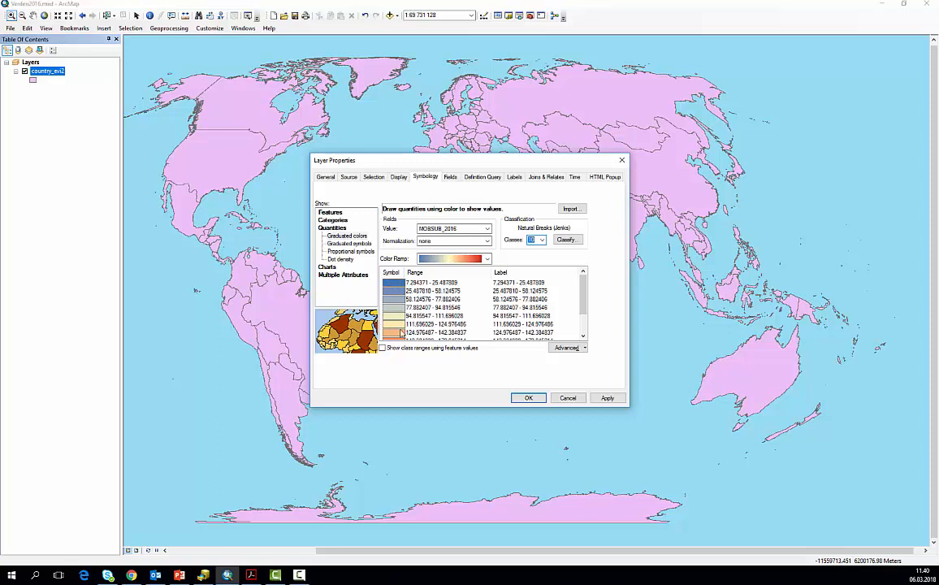
pyautogui.scroll(-1, 524, 309)
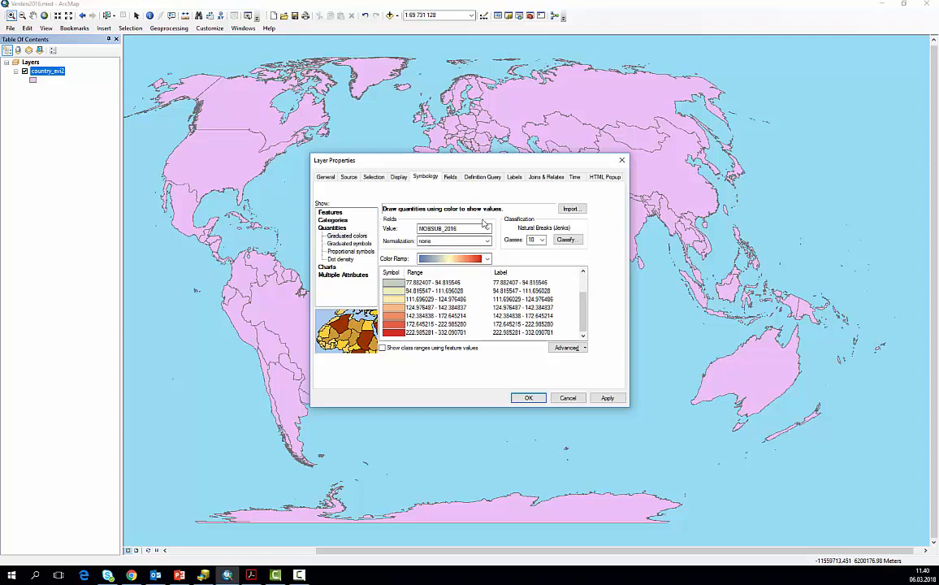
# Open the classification settings beside the layer properties and set the classification method to Standard Deviation.
pyautogui.moveTo(447, 156); pyautogui.dragTo(306, 149)
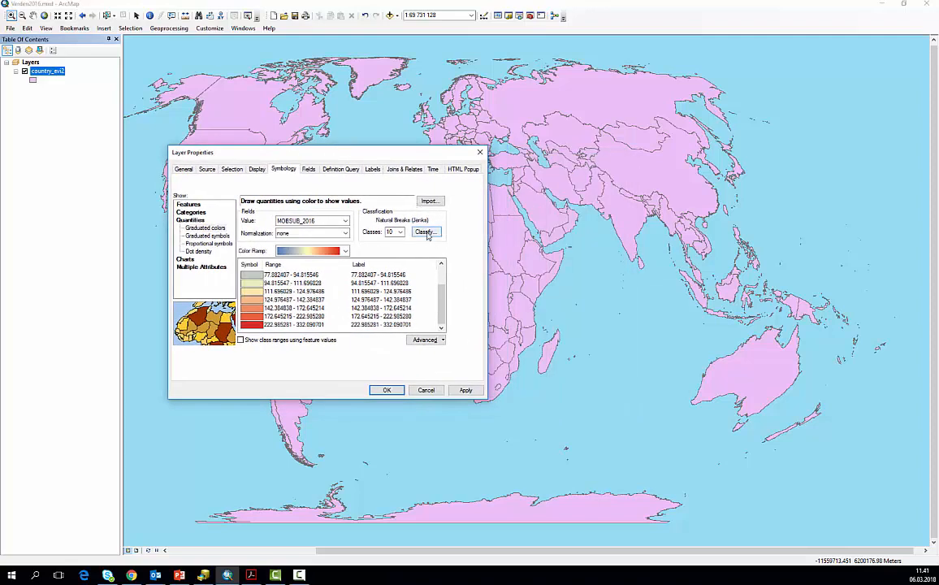
pyautogui.click(426, 232)
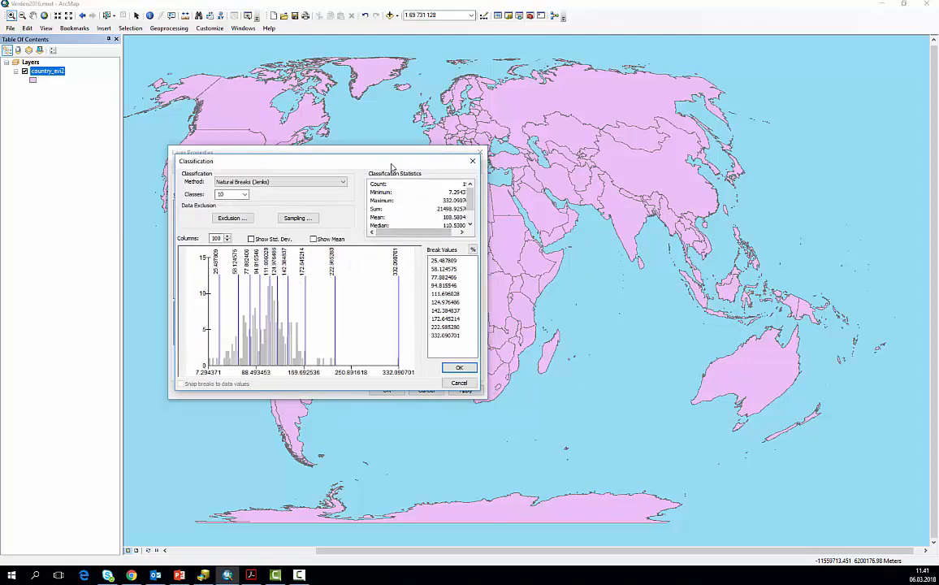
pyautogui.moveTo(406, 159); pyautogui.dragTo(733, 182)
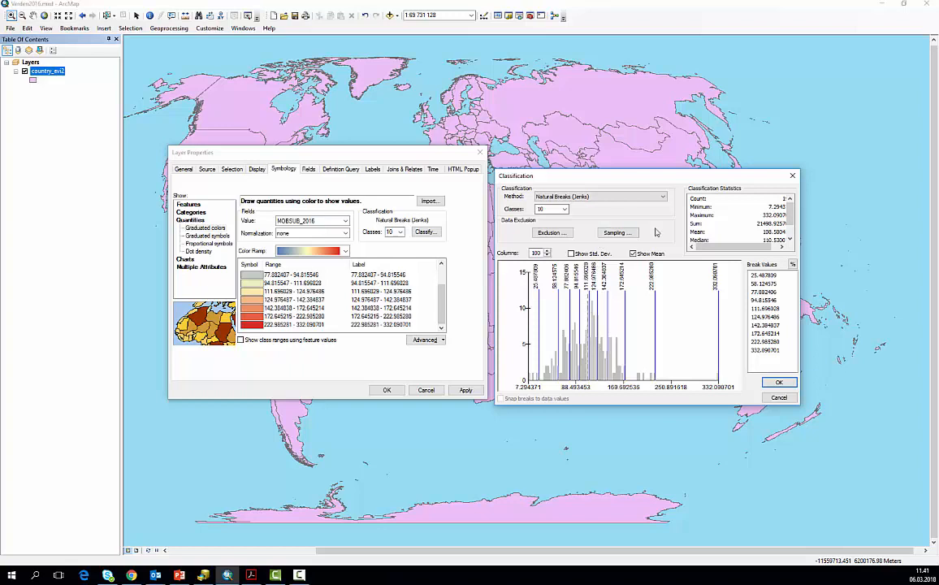
pyautogui.click(663, 197)
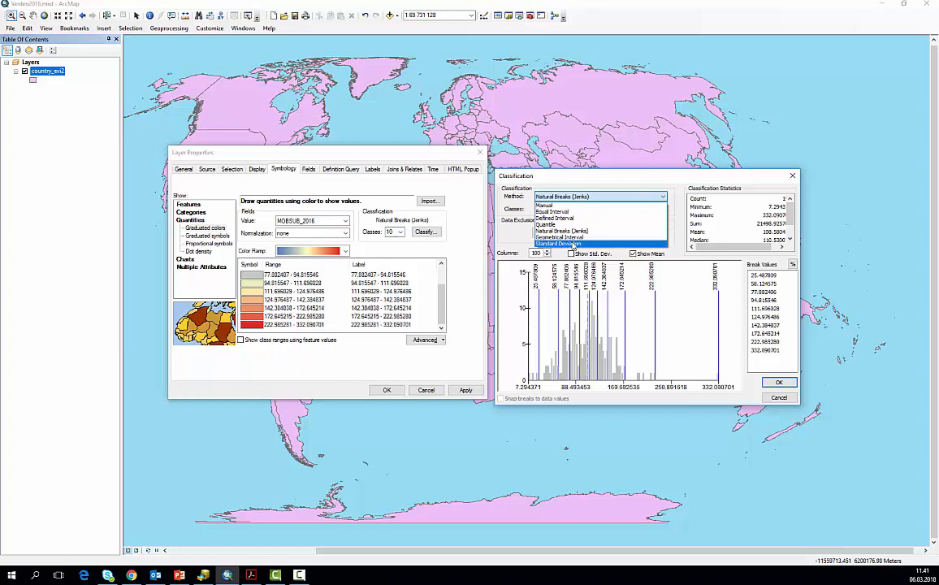
pyautogui.click(573, 243)
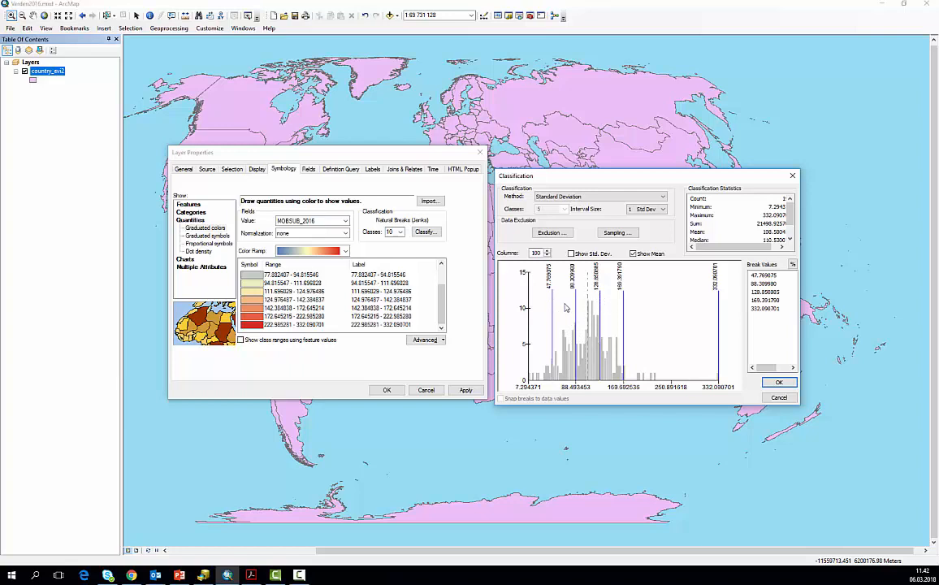
# Set the interval size to 1/2 Std Dev, check the classification statistics, and apply the classification to the map.
pyautogui.click(662, 209)
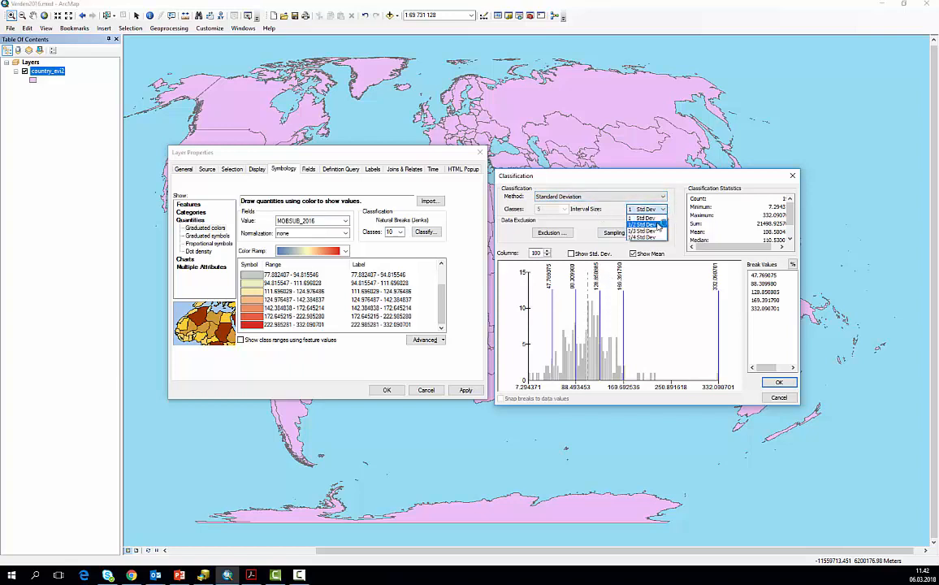
pyautogui.click(656, 224)
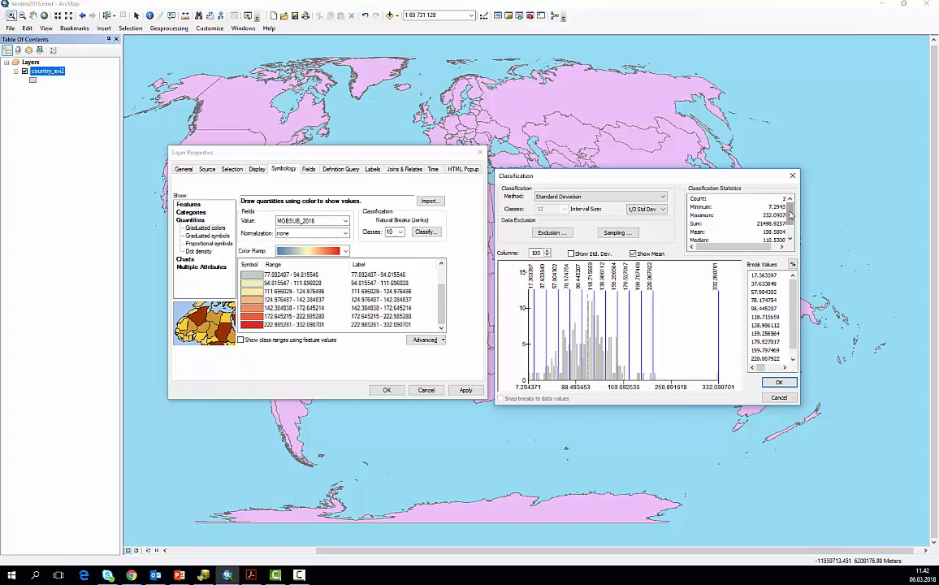
pyautogui.moveTo(790, 215); pyautogui.dragTo(790, 217)
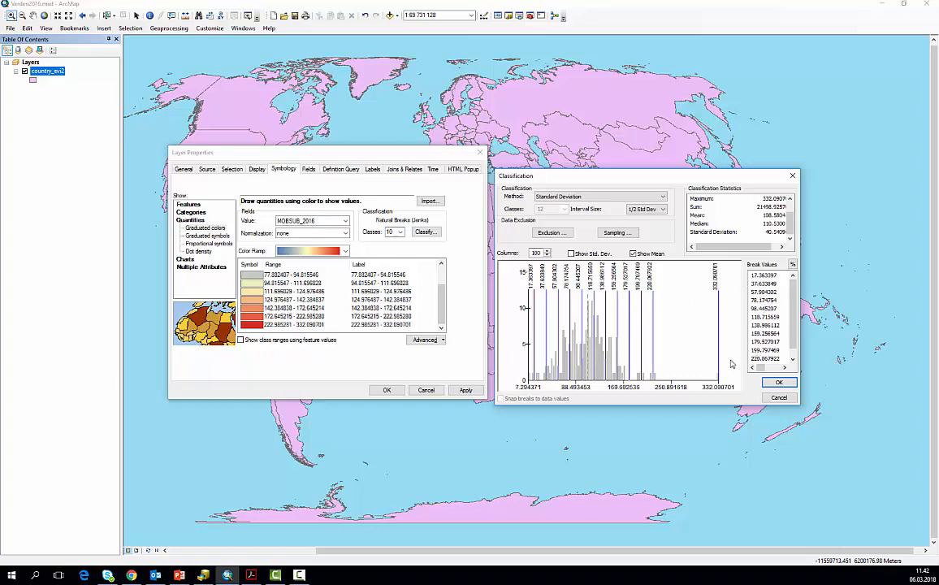
pyautogui.click(771, 383)
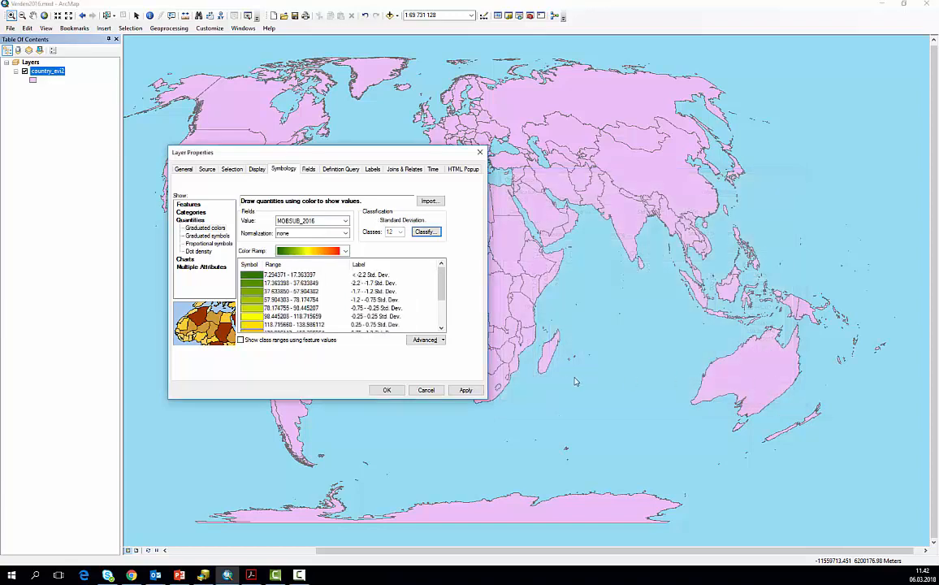
pyautogui.click(463, 390)
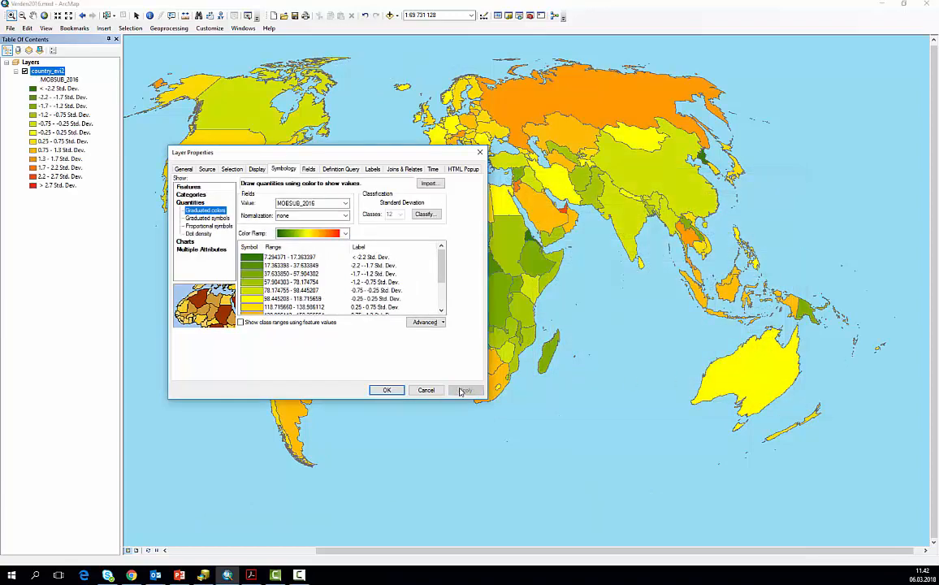
# In the classification's data exclusion, build the exclude clause MOBSUB_2016 IS NULL.
pyautogui.moveTo(345, 157); pyautogui.dragTo(214, 268)
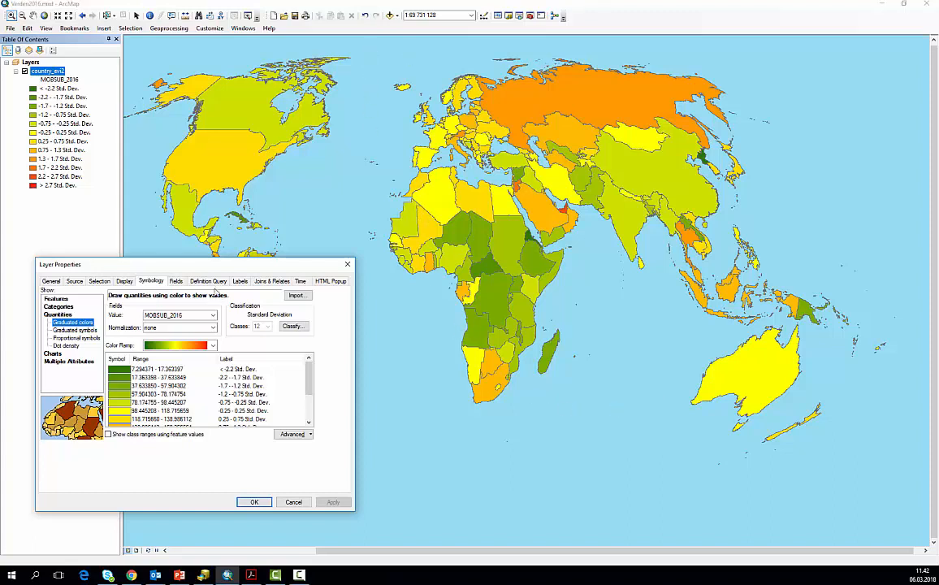
pyautogui.moveTo(203, 267); pyautogui.dragTo(223, 250)
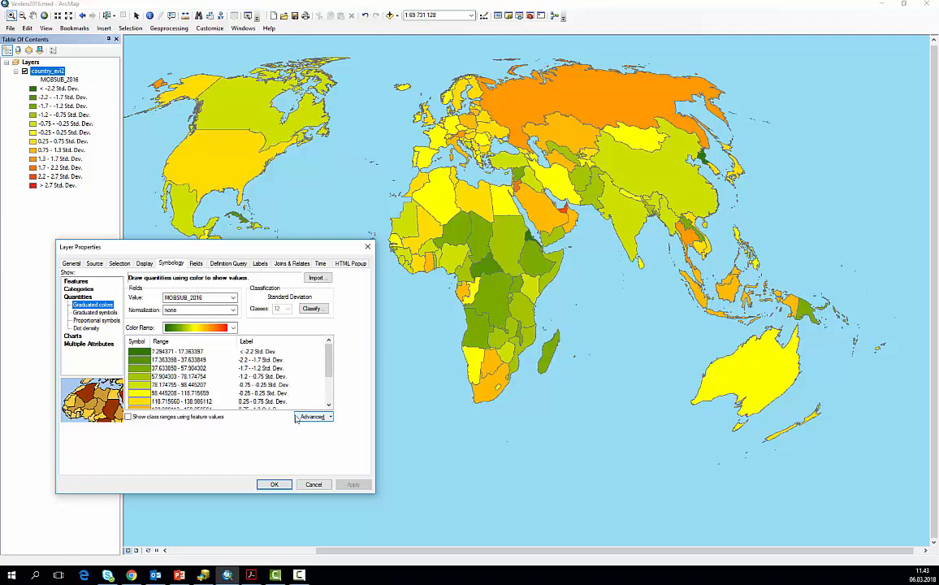
pyautogui.click(324, 309)
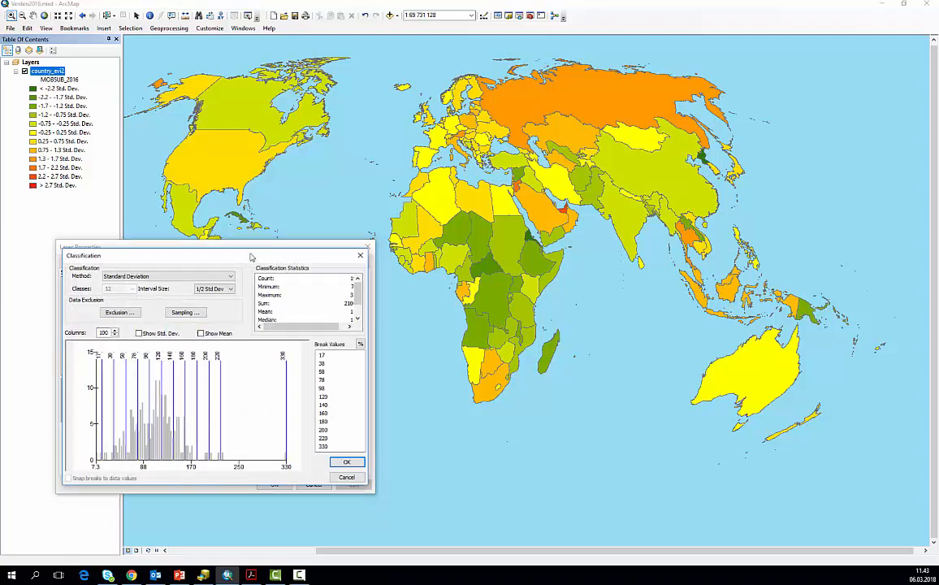
pyautogui.moveTo(251, 257); pyautogui.dragTo(507, 294)
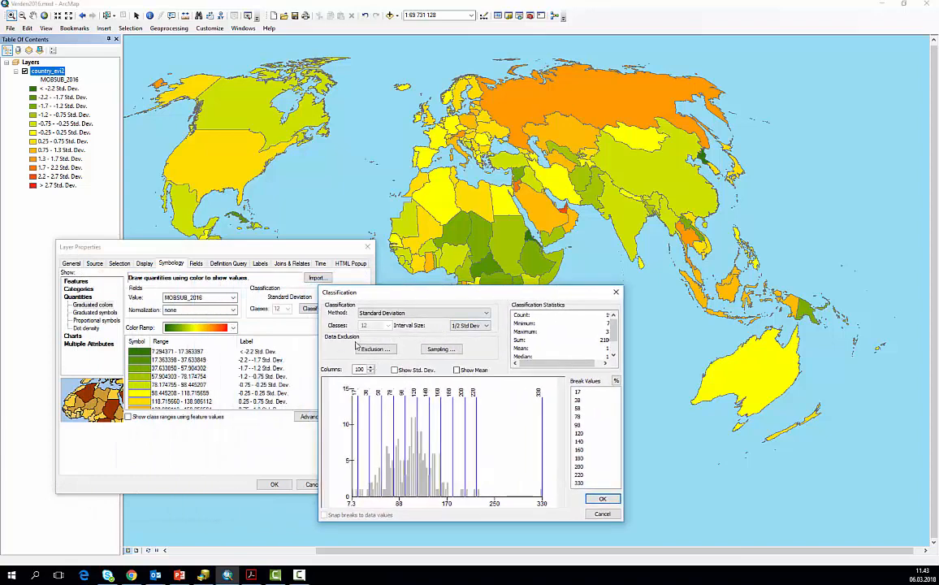
pyautogui.click(374, 349)
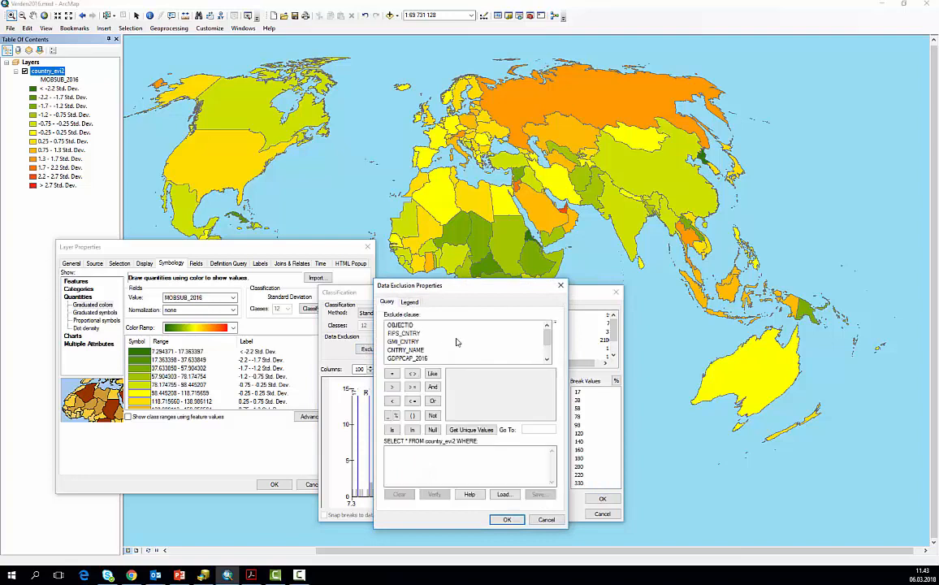
pyautogui.click(546, 359)
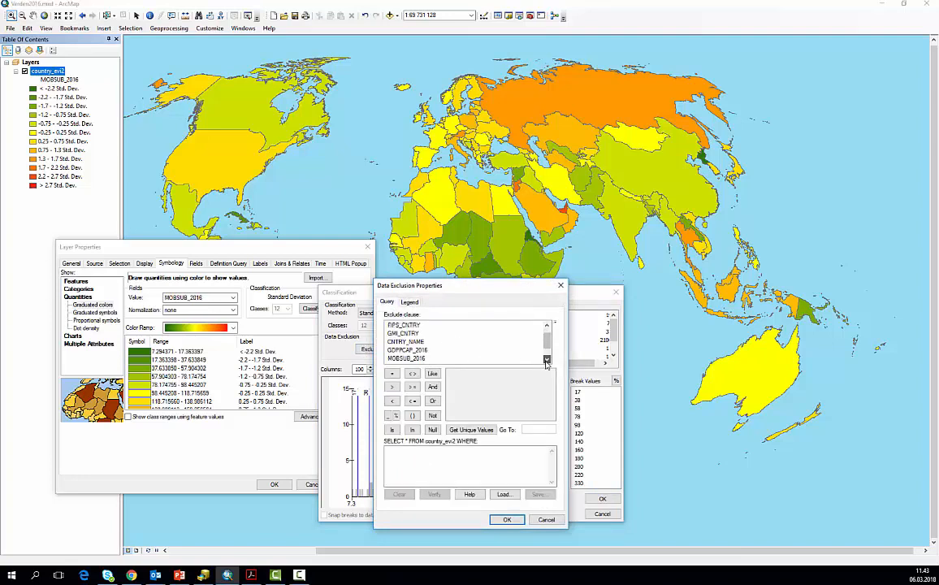
pyautogui.doubleClick(411, 358)
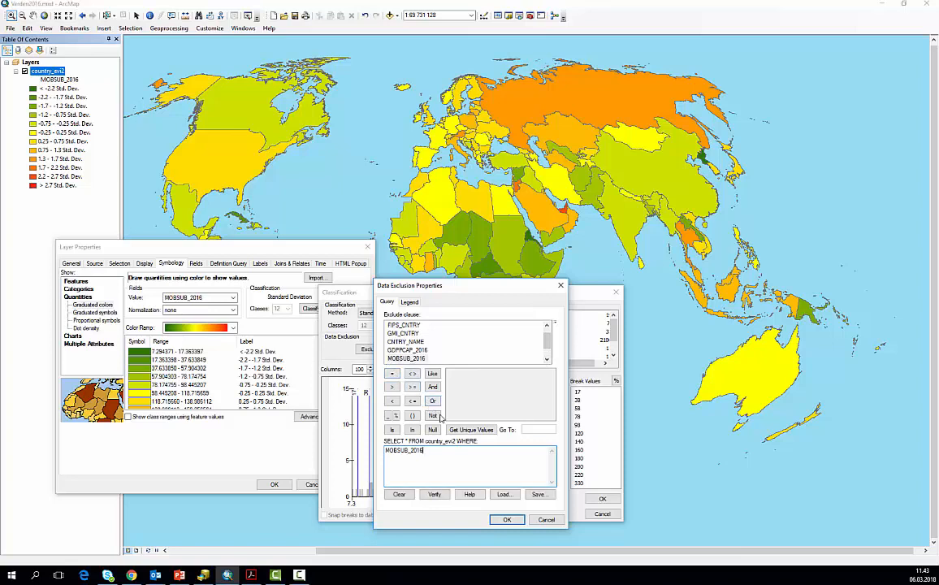
pyautogui.click(393, 429)
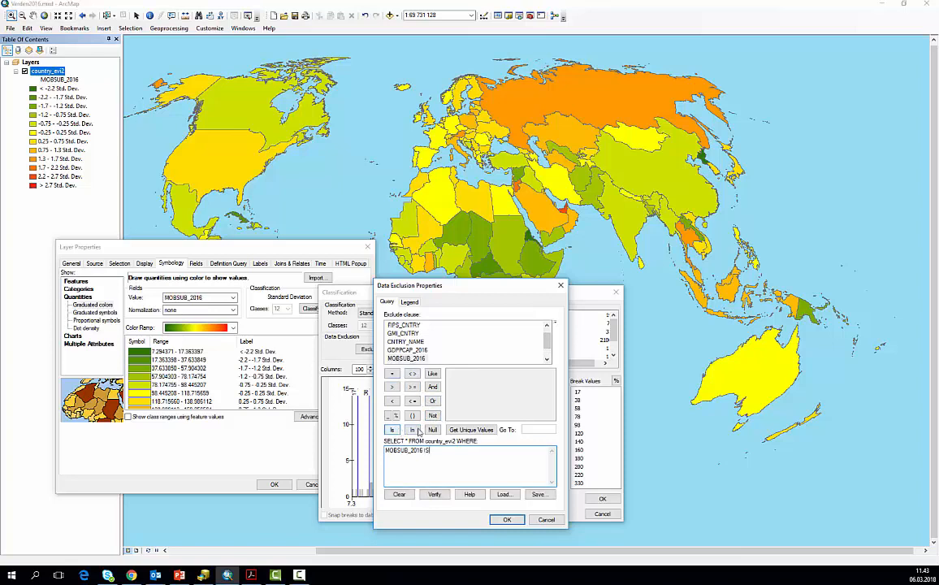
pyautogui.click(457, 430)
pyautogui.doubleClick(456, 373)
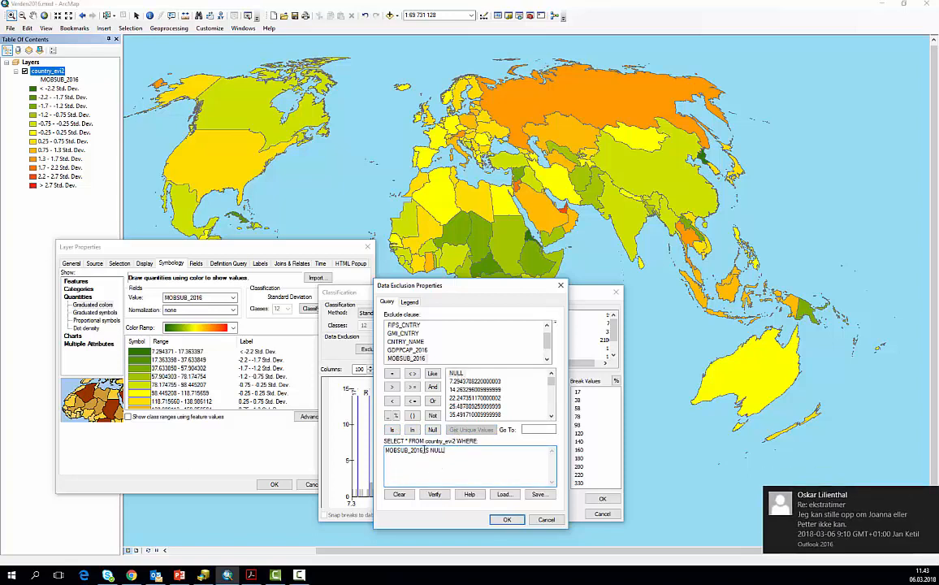
pyautogui.click(452, 450)
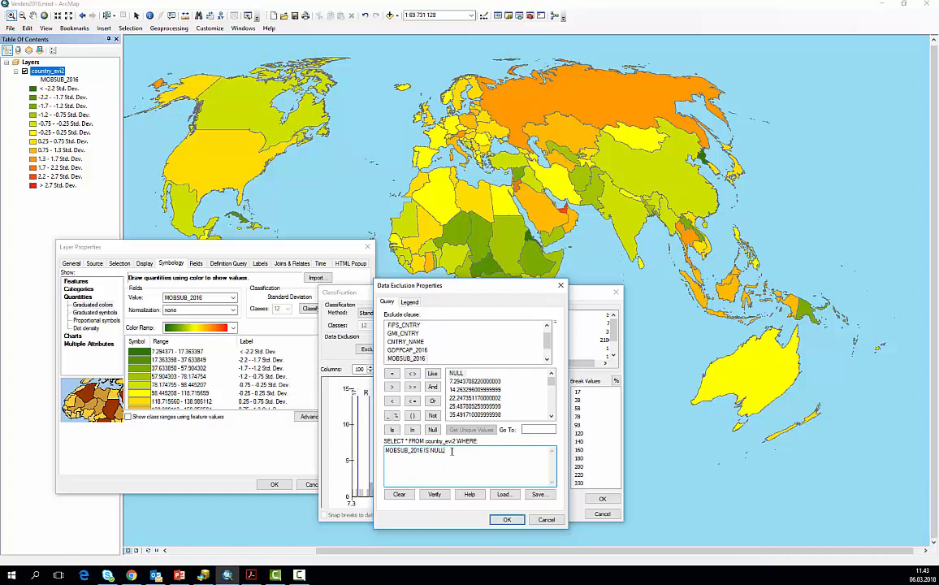
# Turn on a legend symbol for the excluded data and give it a light grey fill.
pyautogui.click(409, 301)
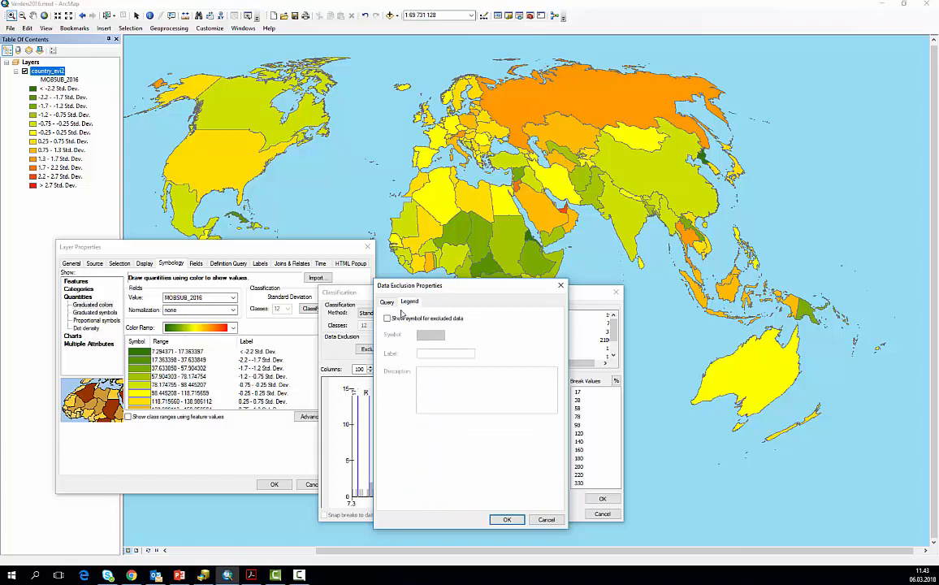
pyautogui.click(387, 317)
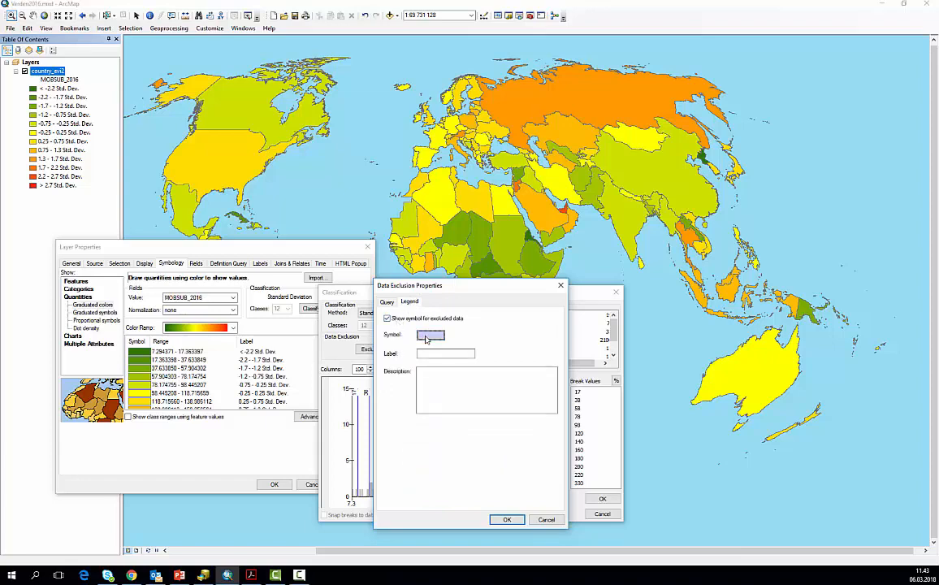
pyautogui.click(429, 334)
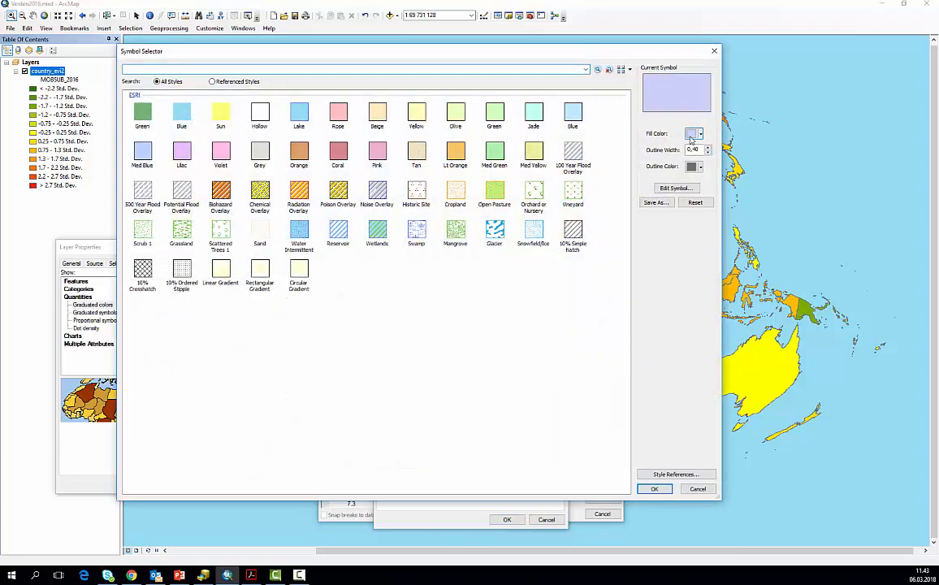
pyautogui.click(692, 134)
pyautogui.click(601, 169)
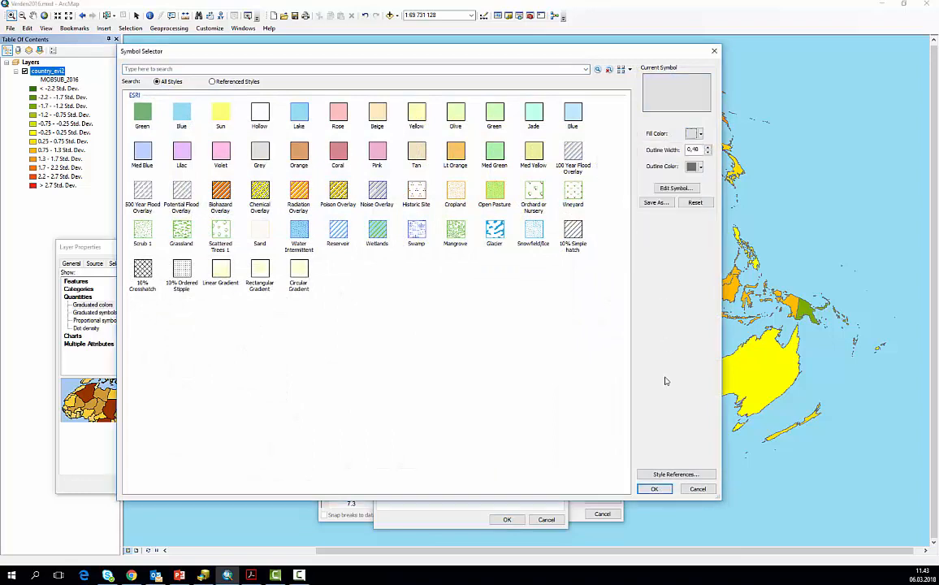
pyautogui.click(660, 488)
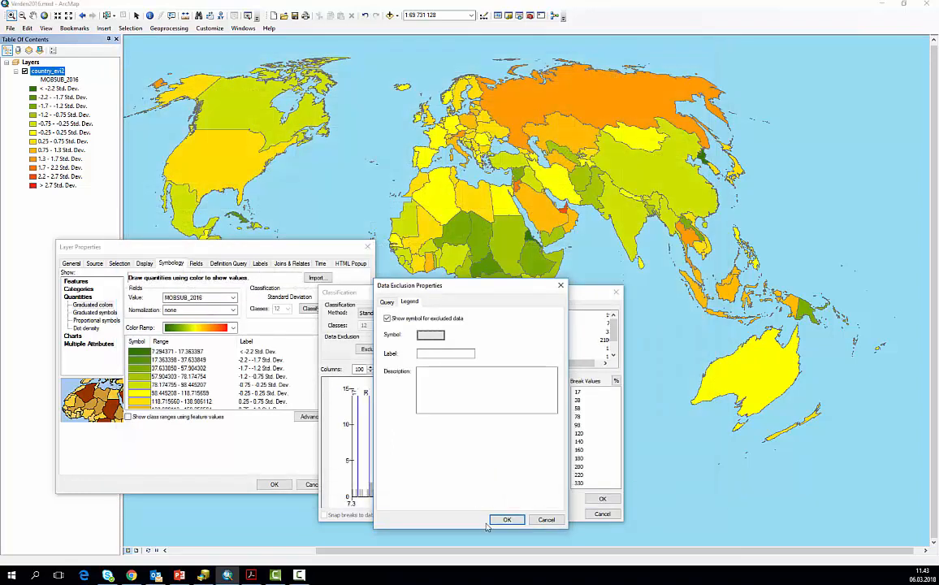
# Label the excluded-data symbol "No data" and apply the exclusion to the map.
pyautogui.click(451, 355)
pyautogui.write('No data')
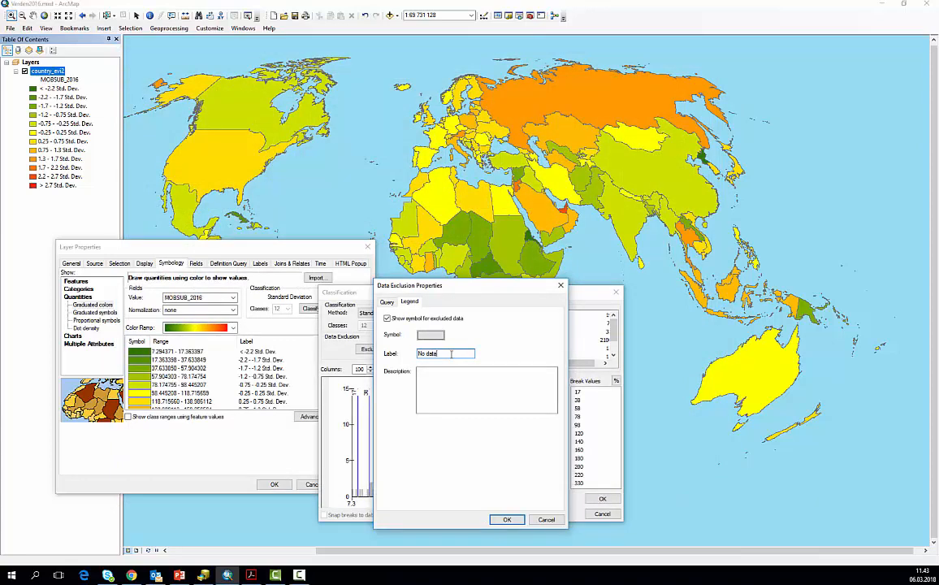
pyautogui.click(507, 519)
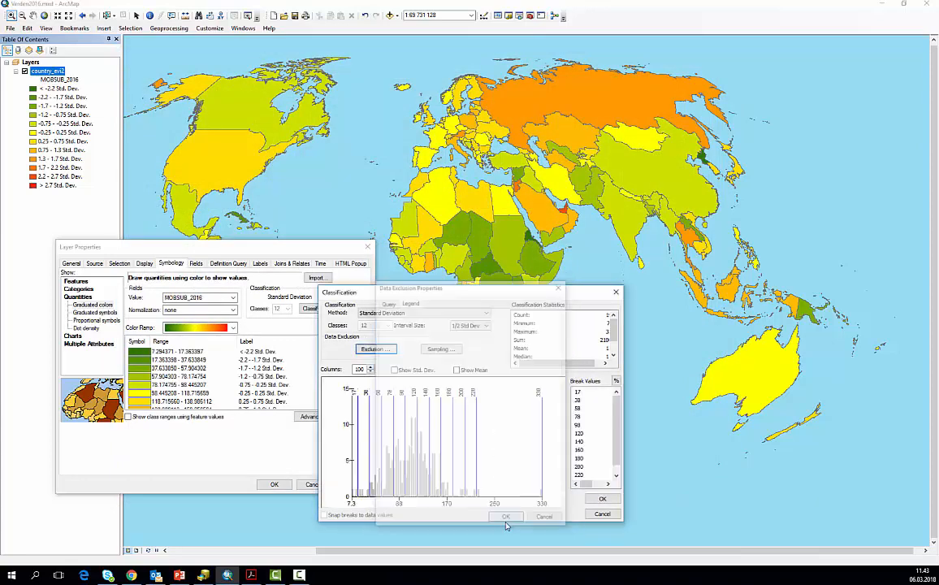
pyautogui.click(601, 498)
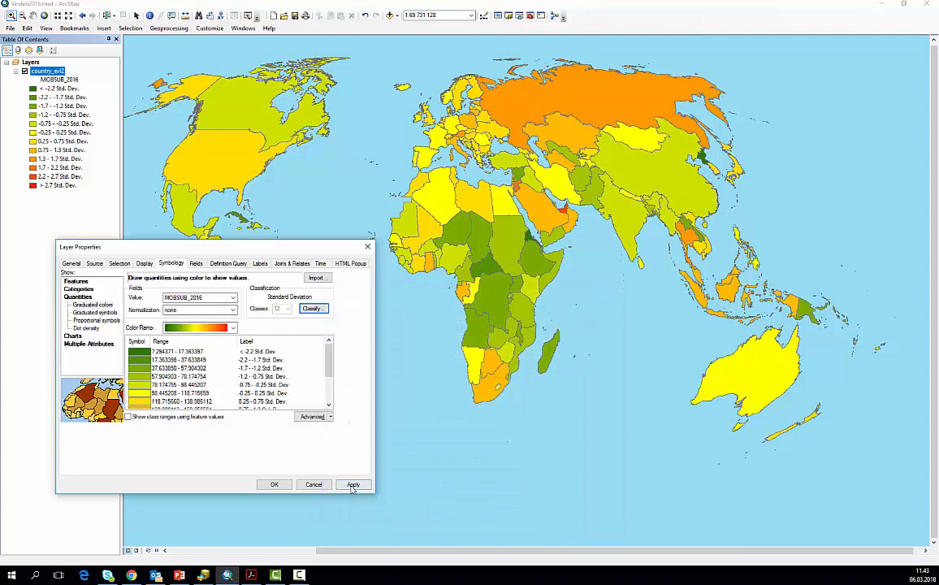
pyautogui.click(352, 484)
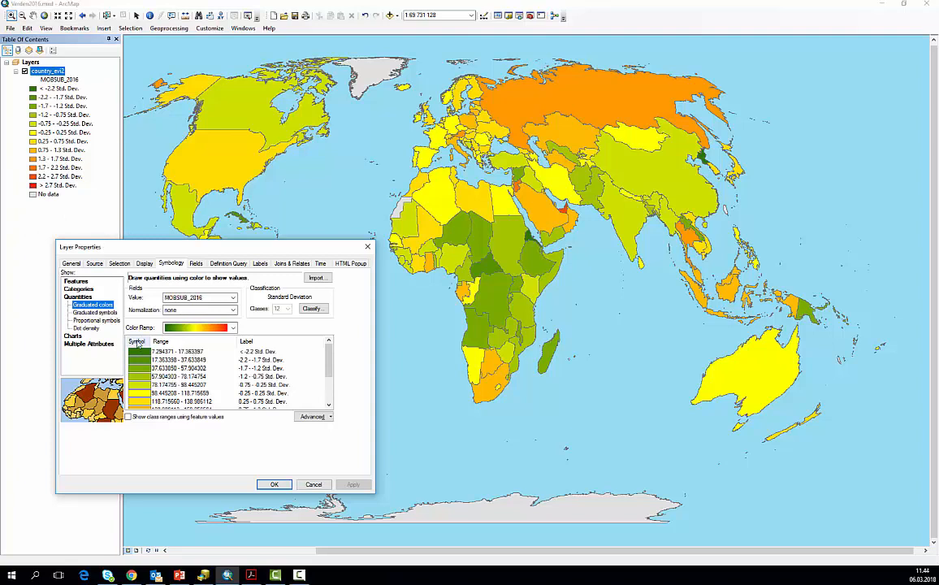
# Flip the class symbols so low values are red and high values green, apply, check the class list and close the layer properties.
pyautogui.rightClick(143, 345)
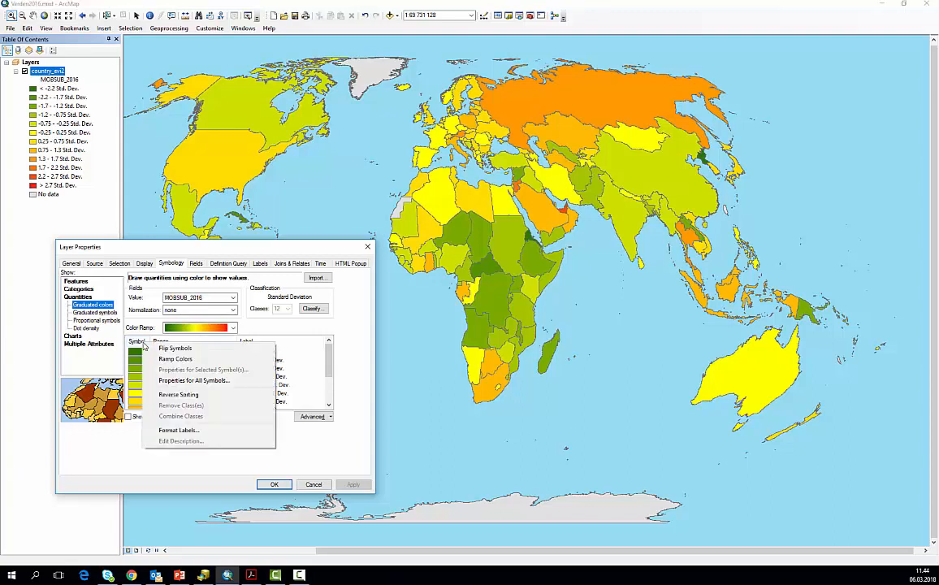
pyautogui.click(170, 348)
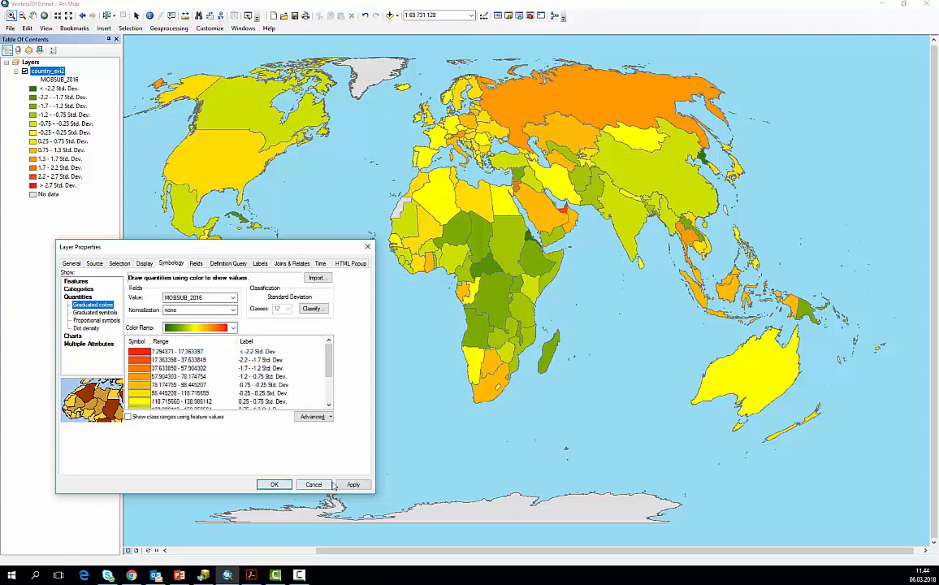
pyautogui.click(353, 485)
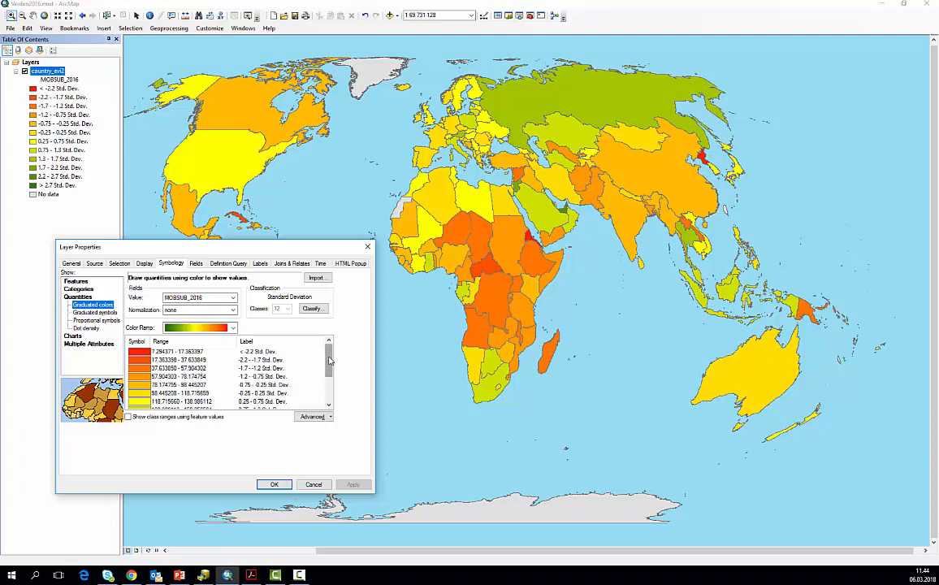
pyautogui.moveTo(329, 363); pyautogui.dragTo(331, 392)
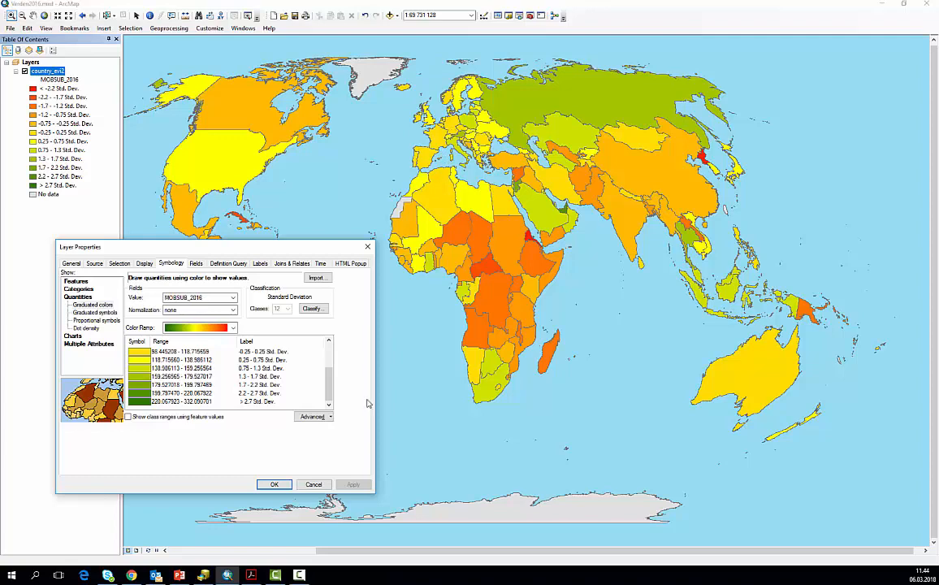
pyautogui.click(274, 484)
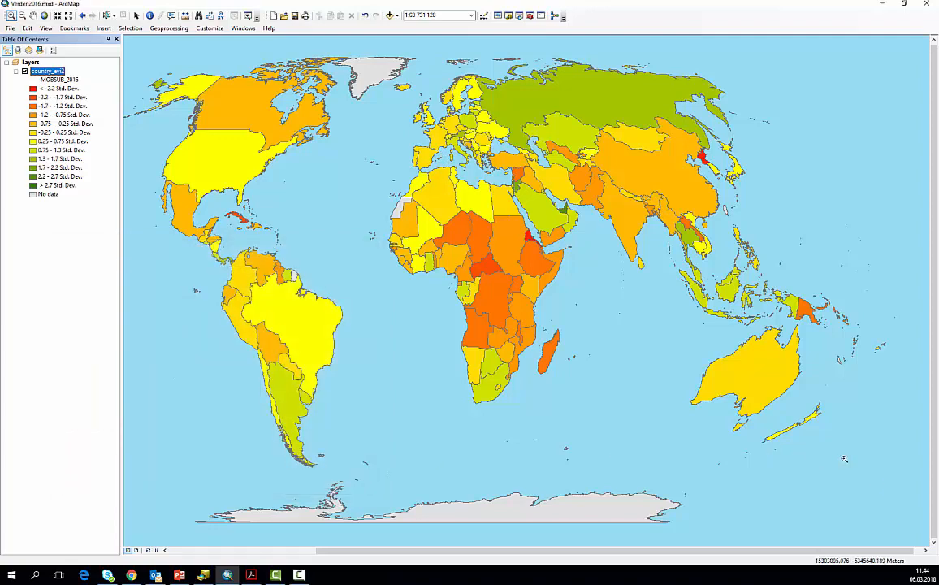